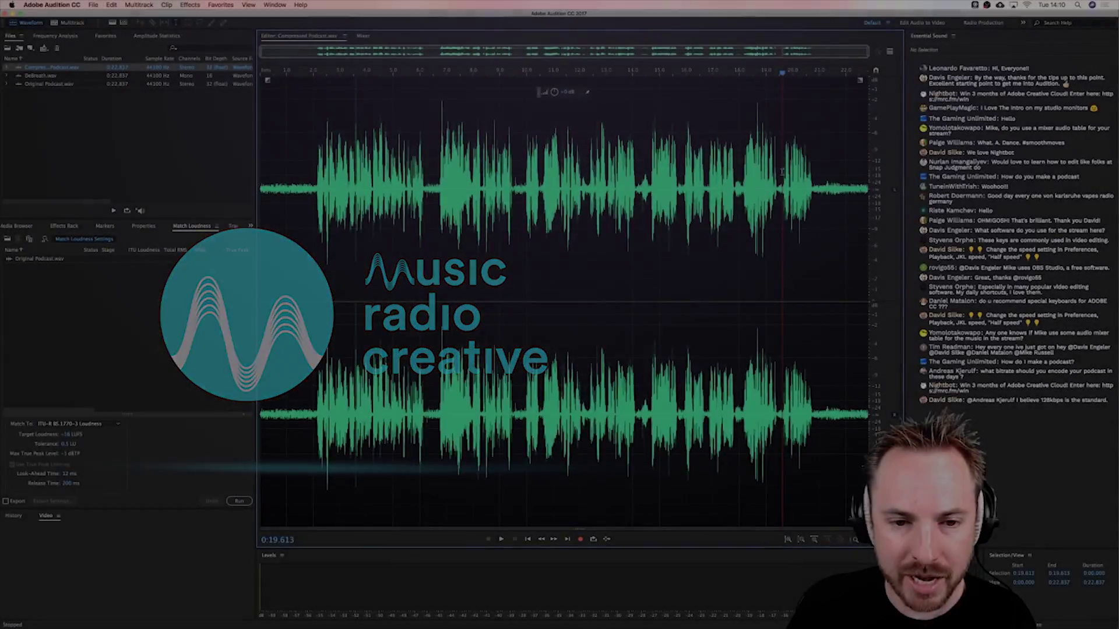
Select and then clear the Compressed Podcast.wav waveform, and bring up the Effects menu.
{"action": "double_click", "coordinate": [321, 166]}
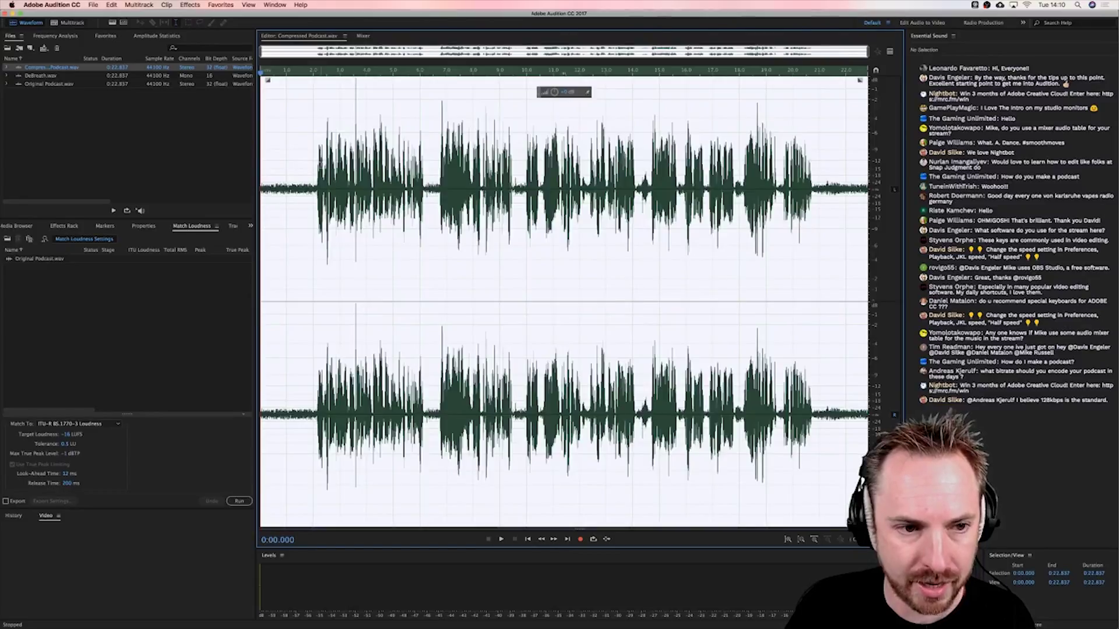
{"action": "left_click", "coordinate": [277, 169]}
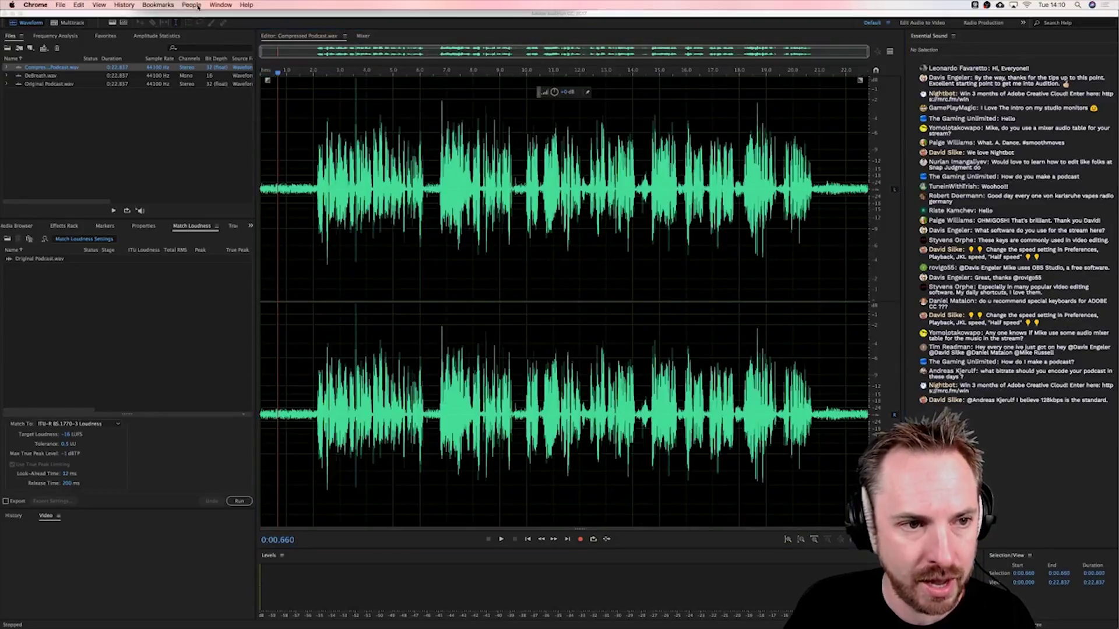
{"action": "left_click", "coordinate": [190, 4]}
Launch the Dynamics Processing effect and center its window over the waveform.
{"action": "mouse_move", "coordinate": [232, 114]}
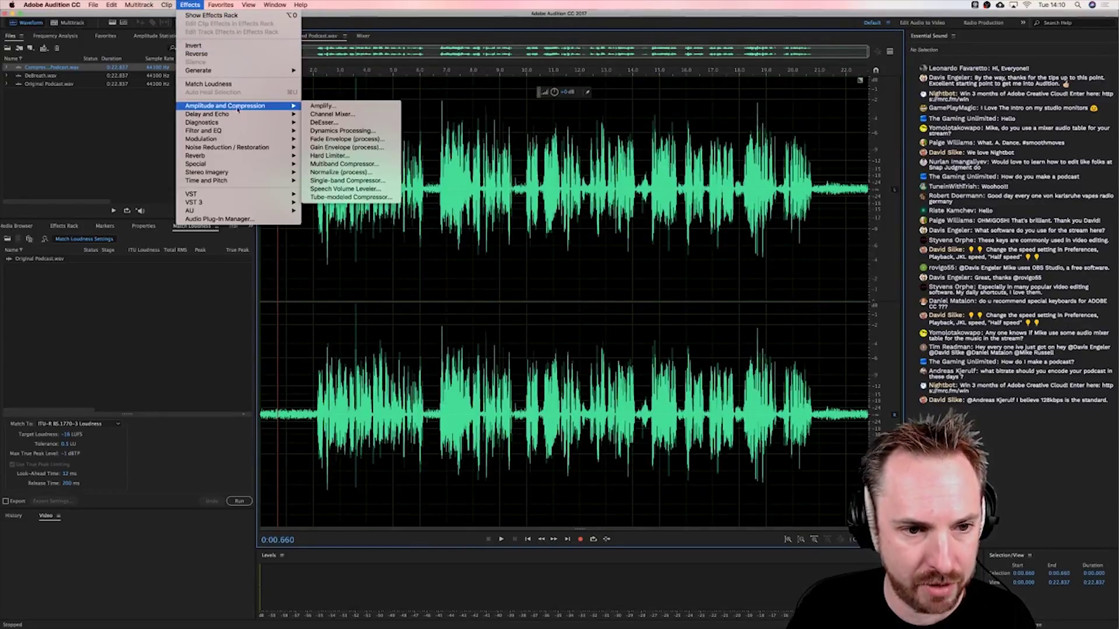
{"action": "left_click", "coordinate": [364, 132]}
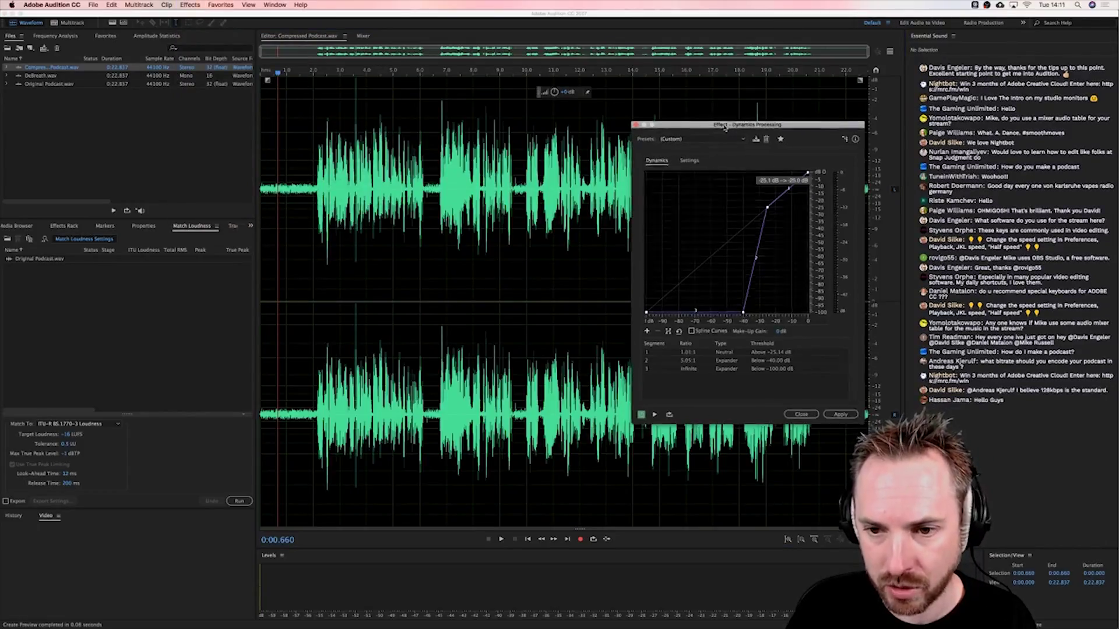
{"action": "left_click_drag", "start_coordinate": [724, 127], "coordinate": [452, 135]}
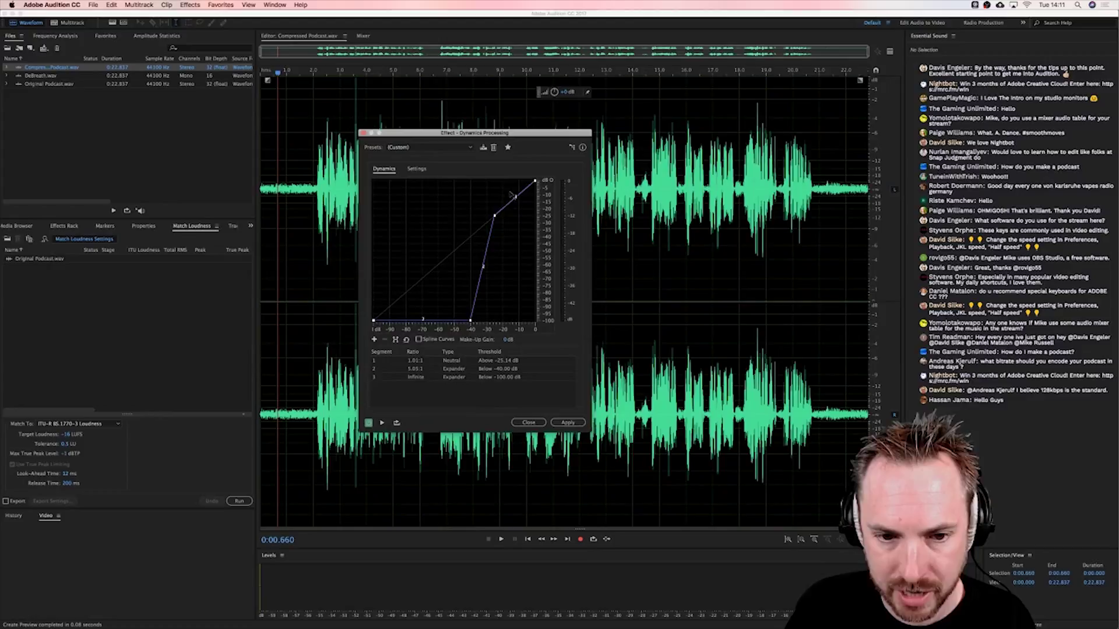
Reset the dynamics curve to the (Default) preset's straight 1:1 line.
{"action": "mouse_move", "coordinate": [496, 217]}
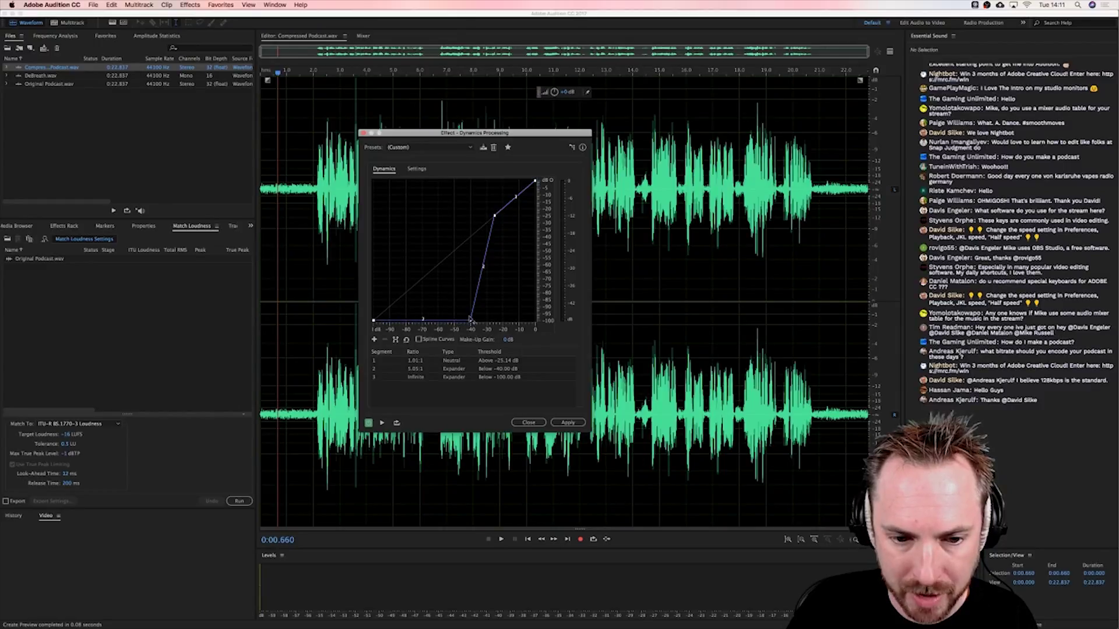
{"action": "mouse_move", "coordinate": [472, 325]}
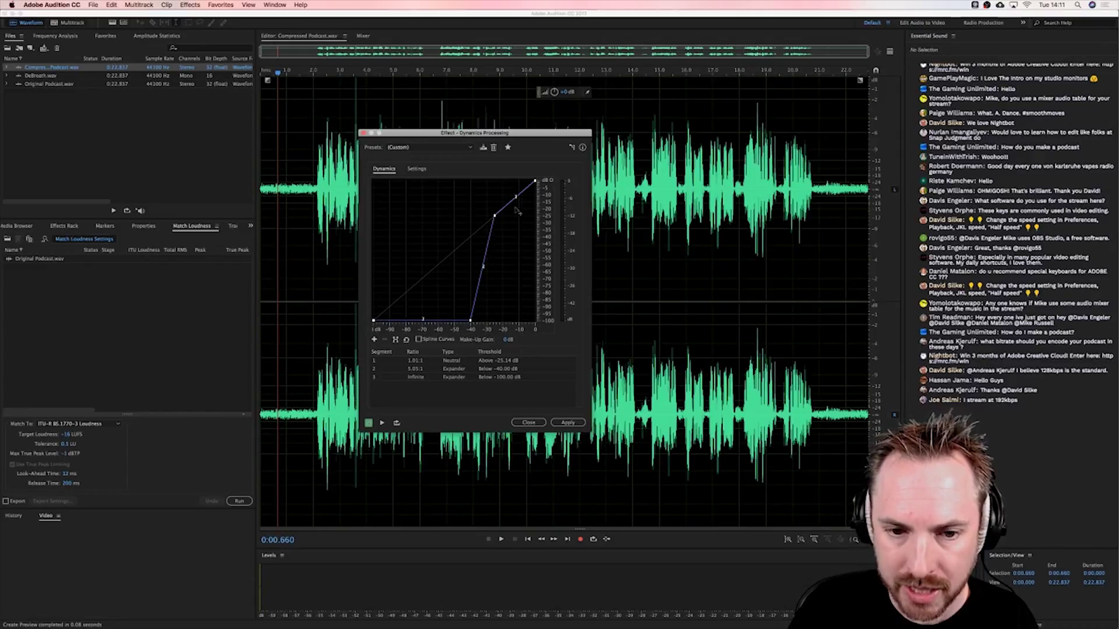
{"action": "left_click", "coordinate": [415, 147]}
{"action": "left_click", "coordinate": [416, 153]}
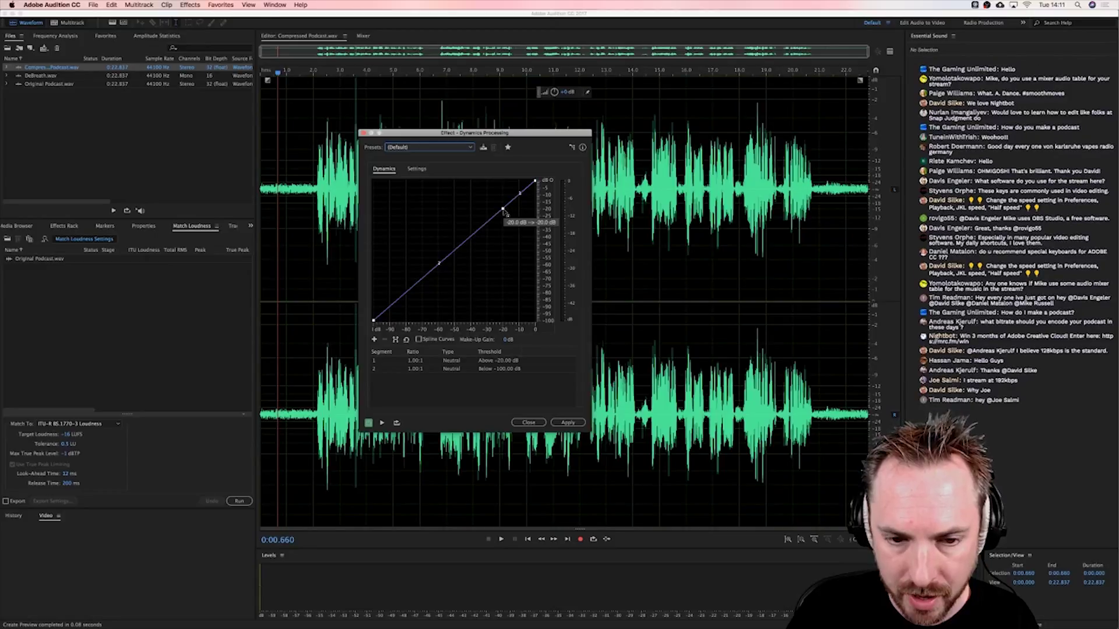
Drag a curve point down to form a 275.20:1 expander below −23.68 dB.
{"action": "left_click_drag", "start_coordinate": [503, 210], "coordinate": [510, 330]}
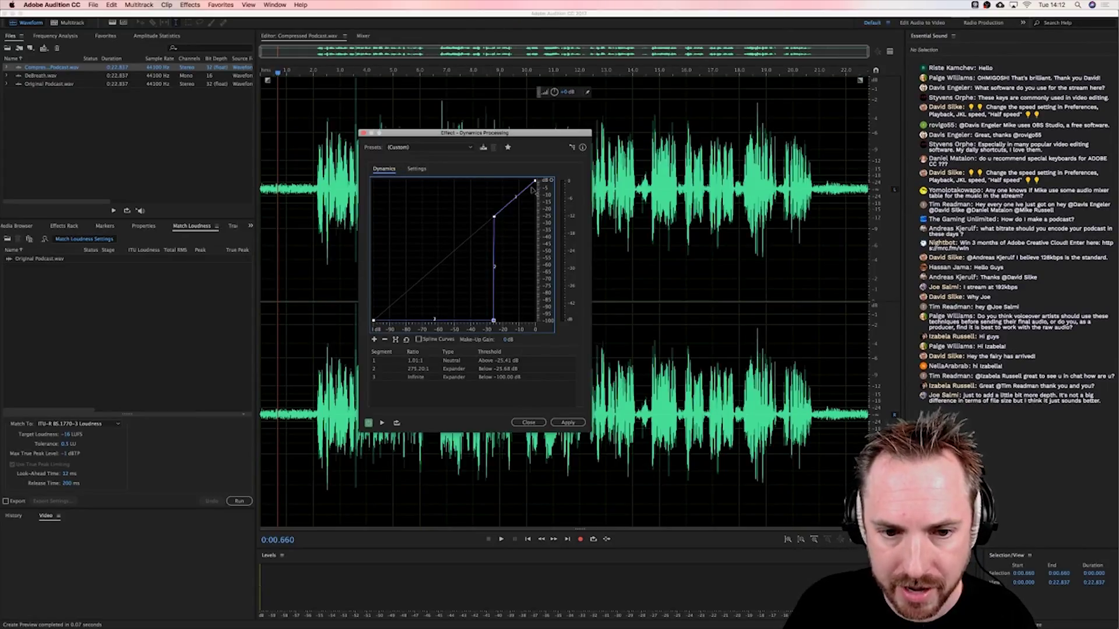
Close Dynamics Processing, then select and audition the first two seconds of background noise.
{"action": "left_click", "coordinate": [529, 422]}
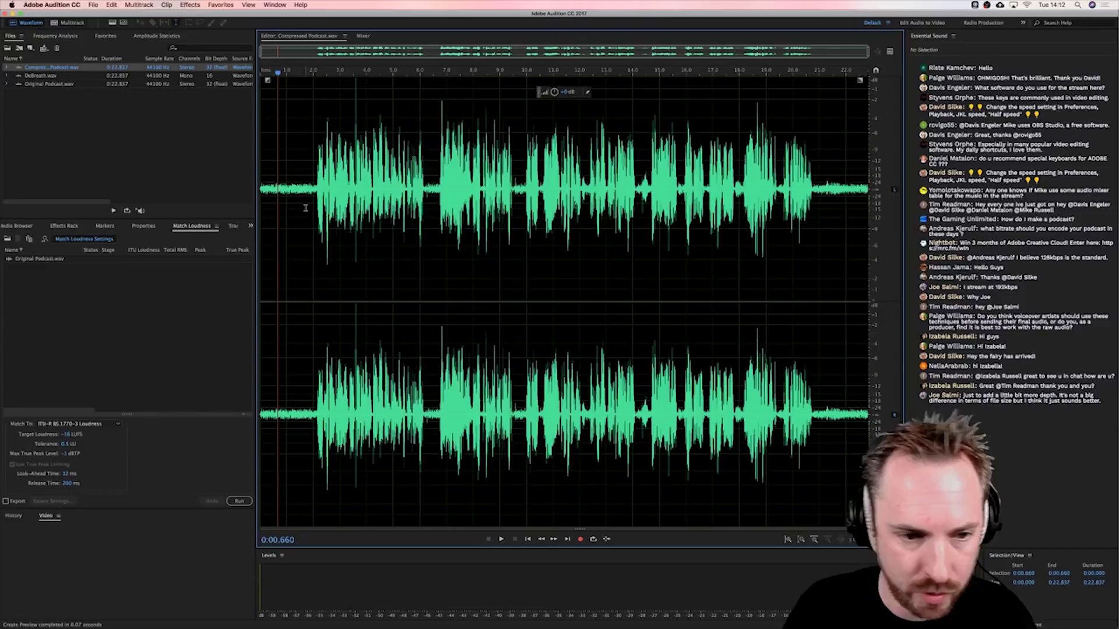
{"action": "left_click_drag", "start_coordinate": [312, 183], "coordinate": [203, 187]}
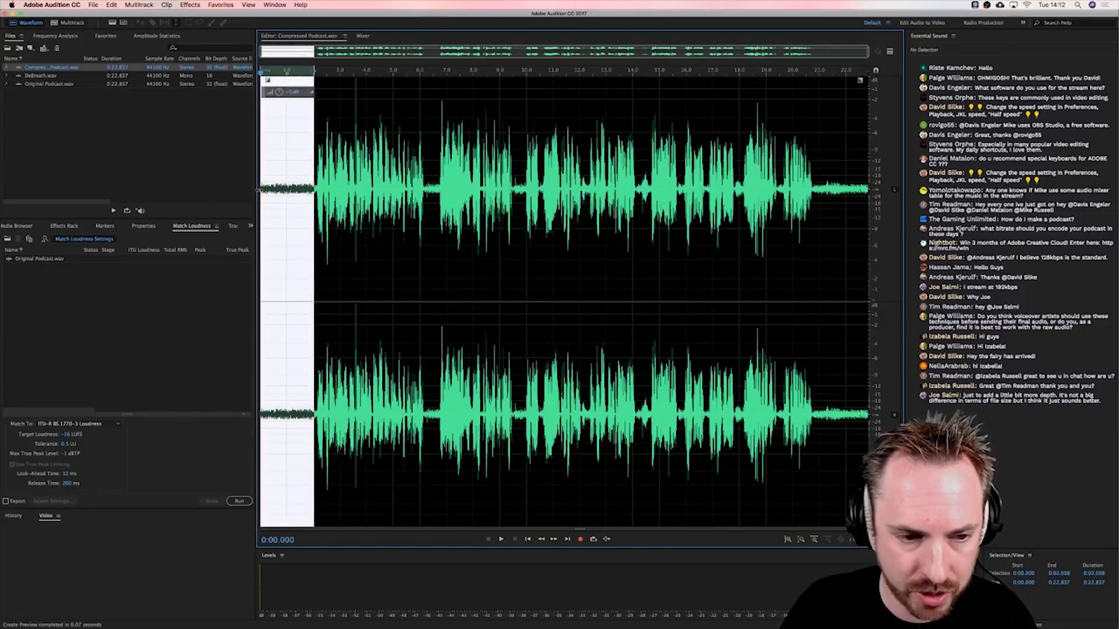
{"action": "key", "text": "space"}
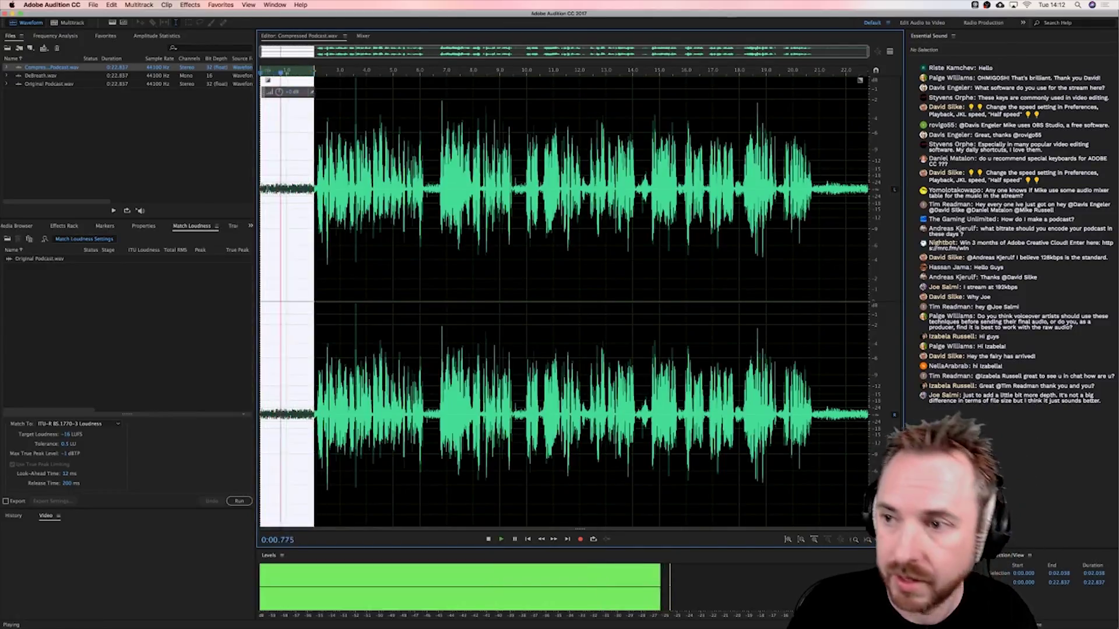
{"action": "key", "text": "space"}
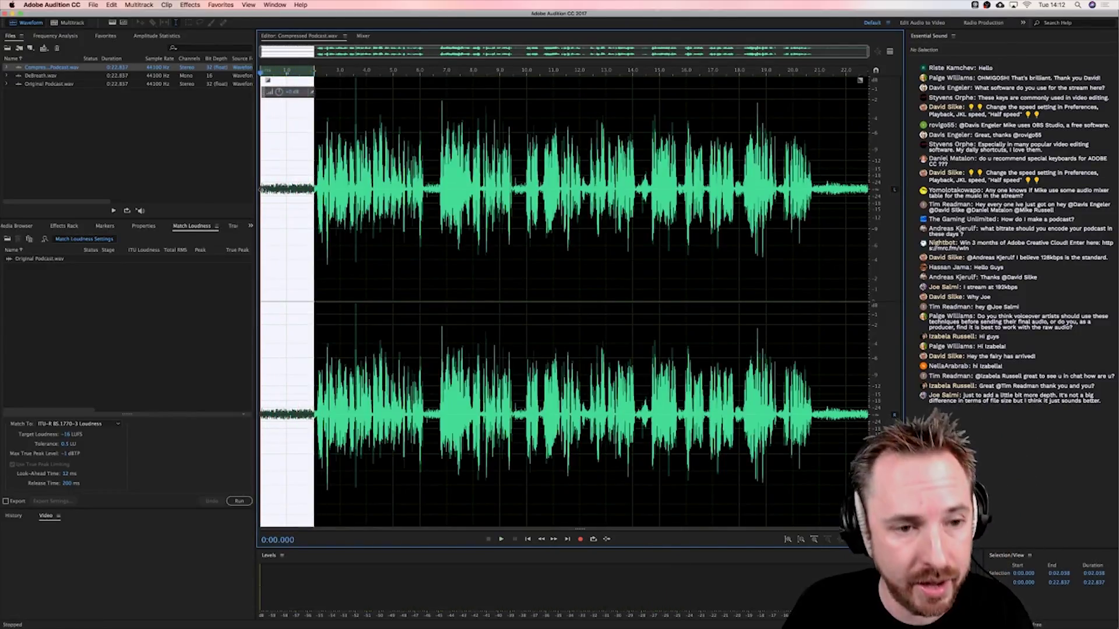
Show Amplitude Statistics, copy its values, and scan the noise selection (about -35.6 dB total RMS).
{"action": "left_click", "coordinate": [273, 7]}
{"action": "left_click", "coordinate": [278, 52]}
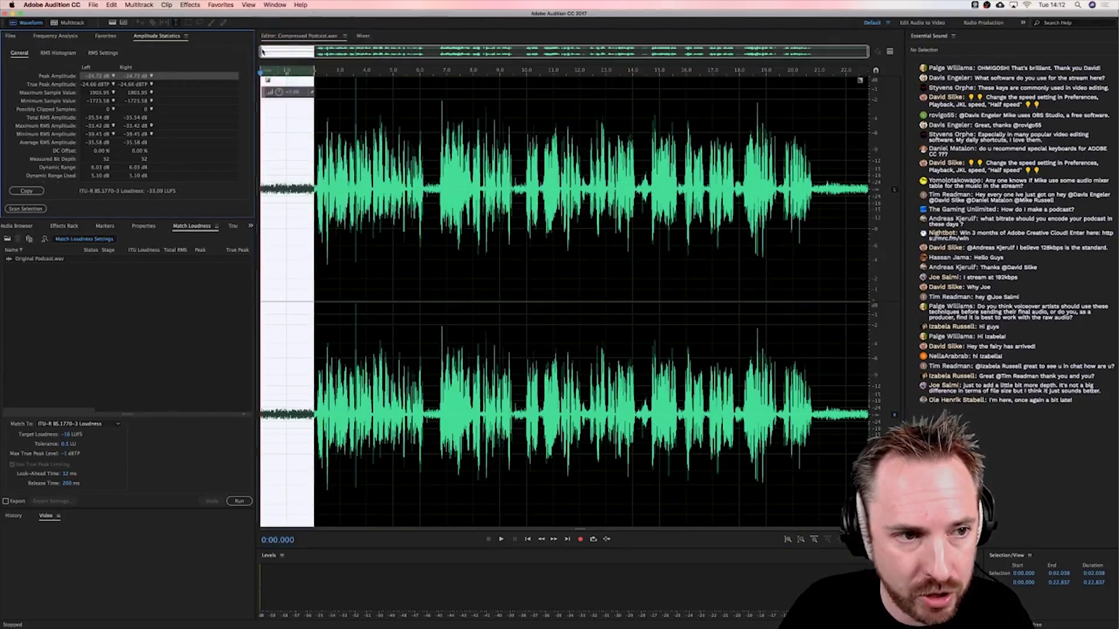
{"action": "left_click", "coordinate": [28, 191]}
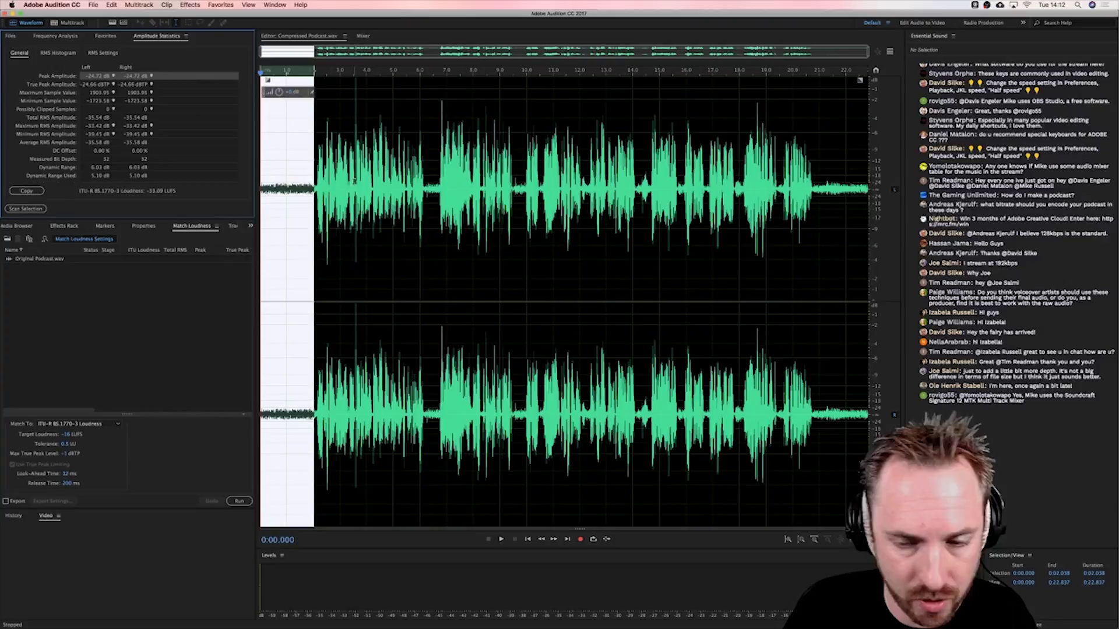
{"action": "left_click", "coordinate": [37, 212]}
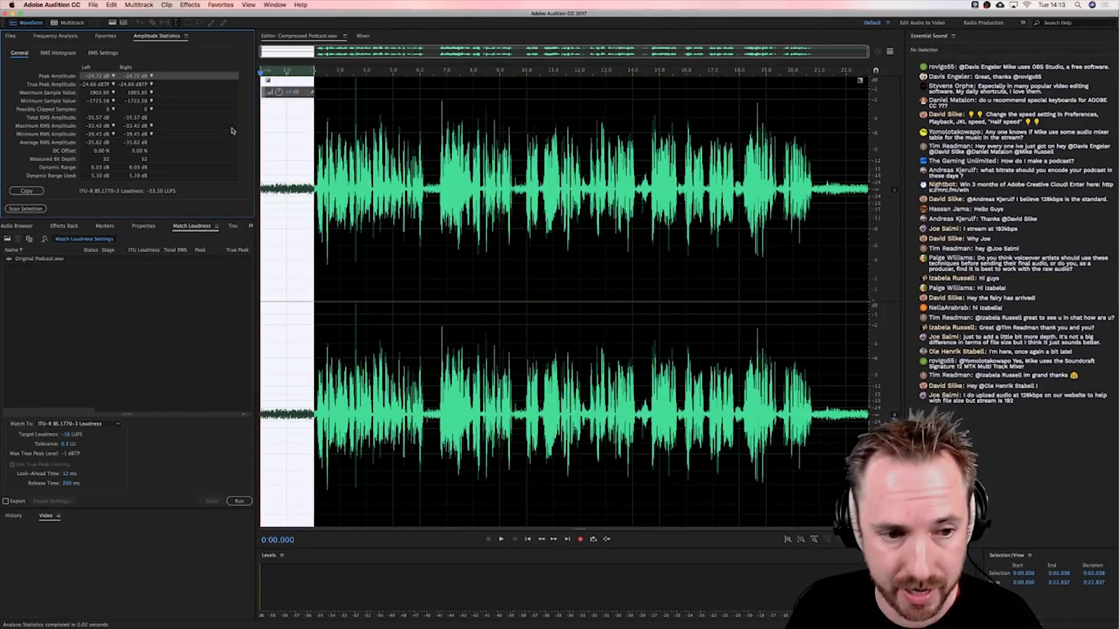
Select the whole recording, show the Preview Editor, and reopen Dynamics Processing with the 275.20:1 expander.
{"action": "key", "text": "super+a"}
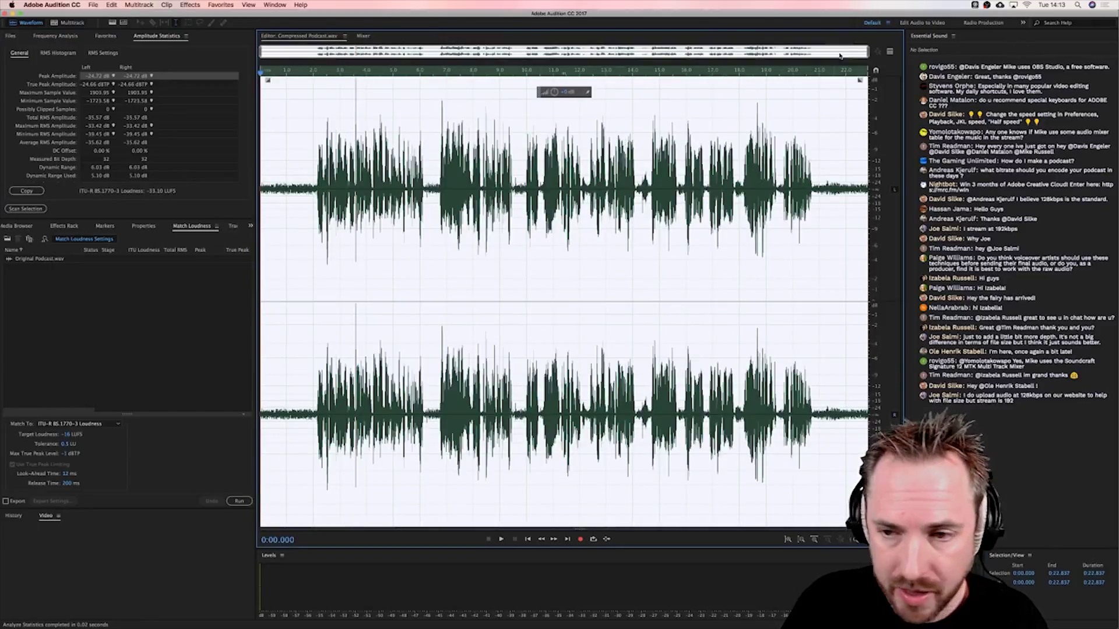
{"action": "left_click", "coordinate": [889, 53]}
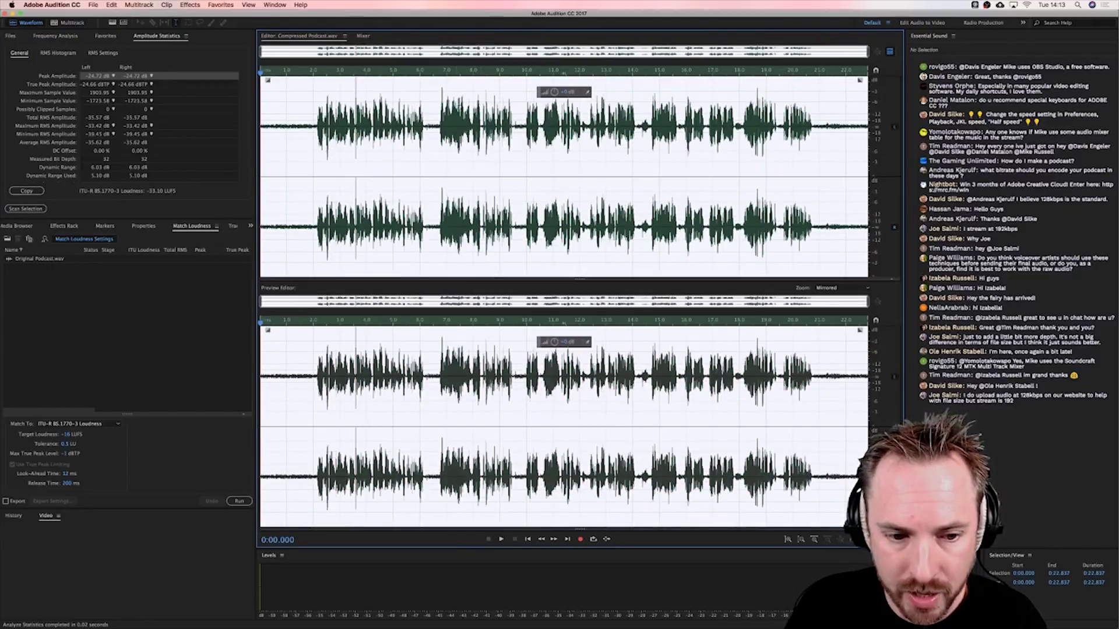
{"action": "left_click", "coordinate": [190, 5]}
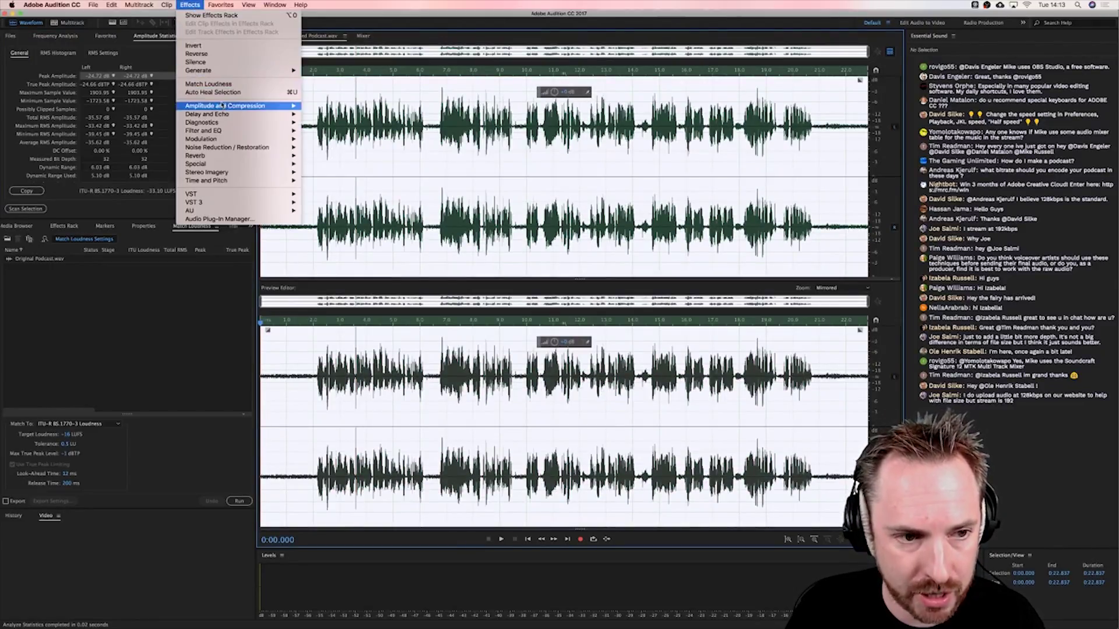
{"action": "mouse_move", "coordinate": [224, 106]}
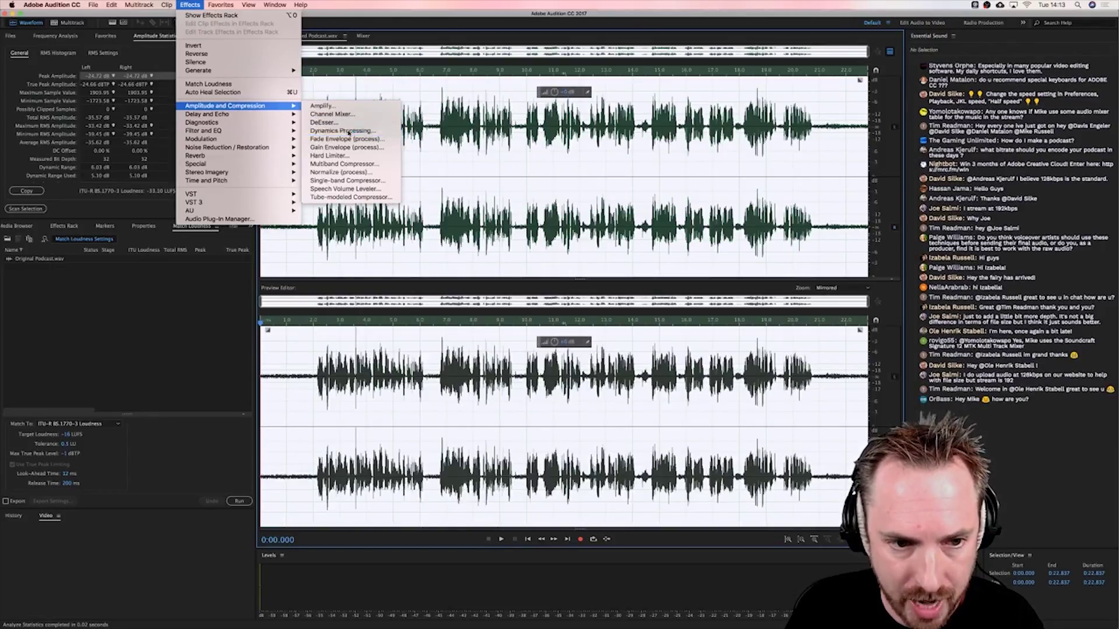
{"action": "left_click", "coordinate": [343, 131]}
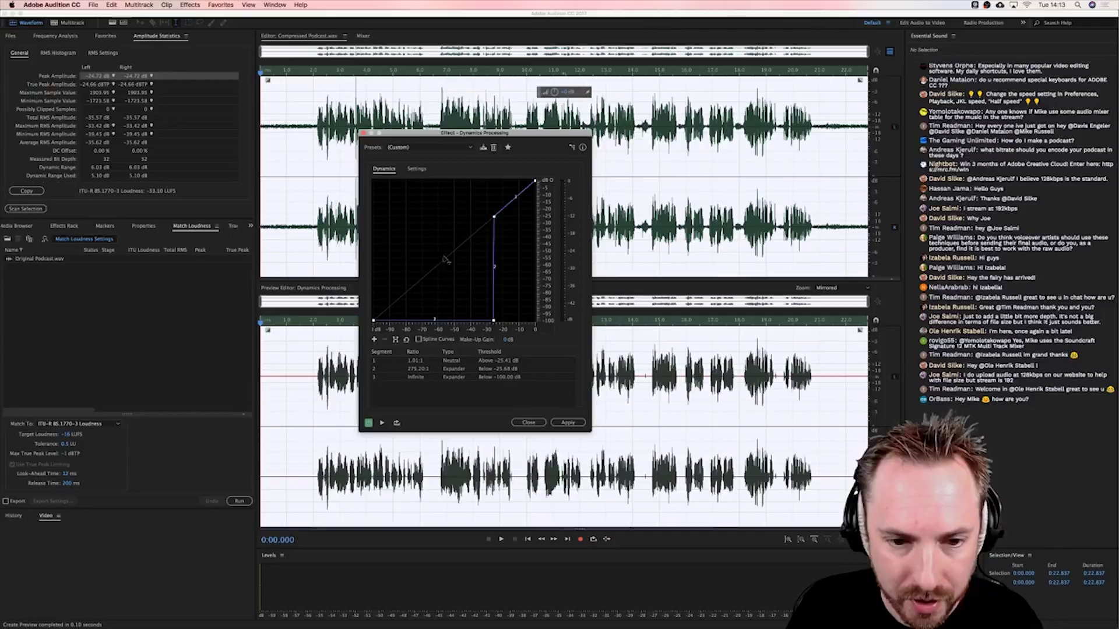
{"action": "mouse_move", "coordinate": [496, 220]}
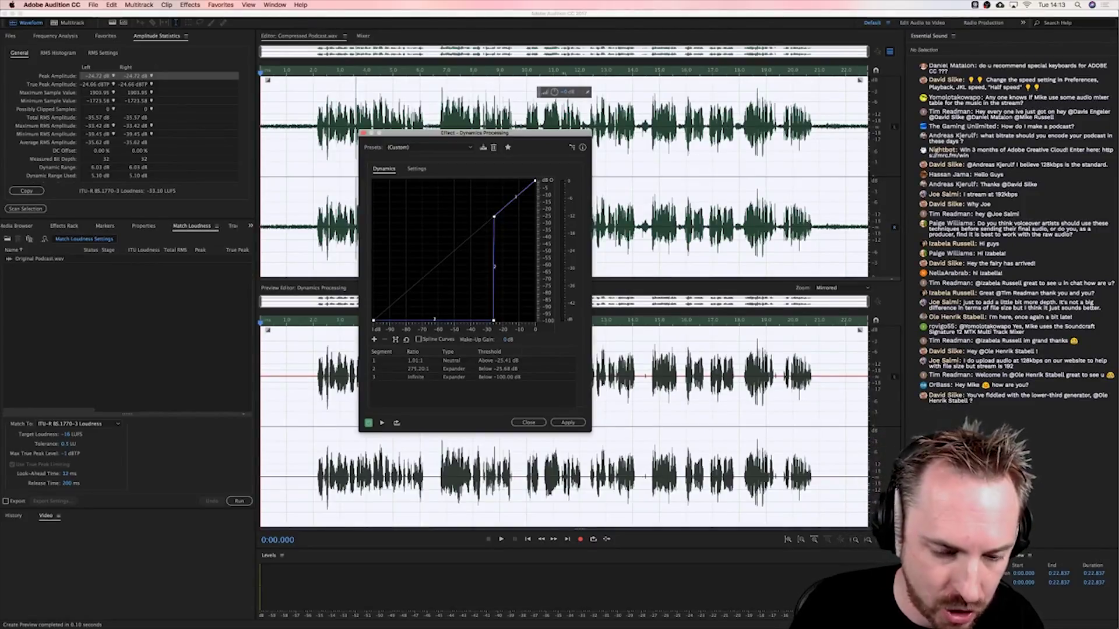
Toggle the spectral display on and off while moving the Dynamics Processing window aside.
{"action": "key", "text": "shift+d"}
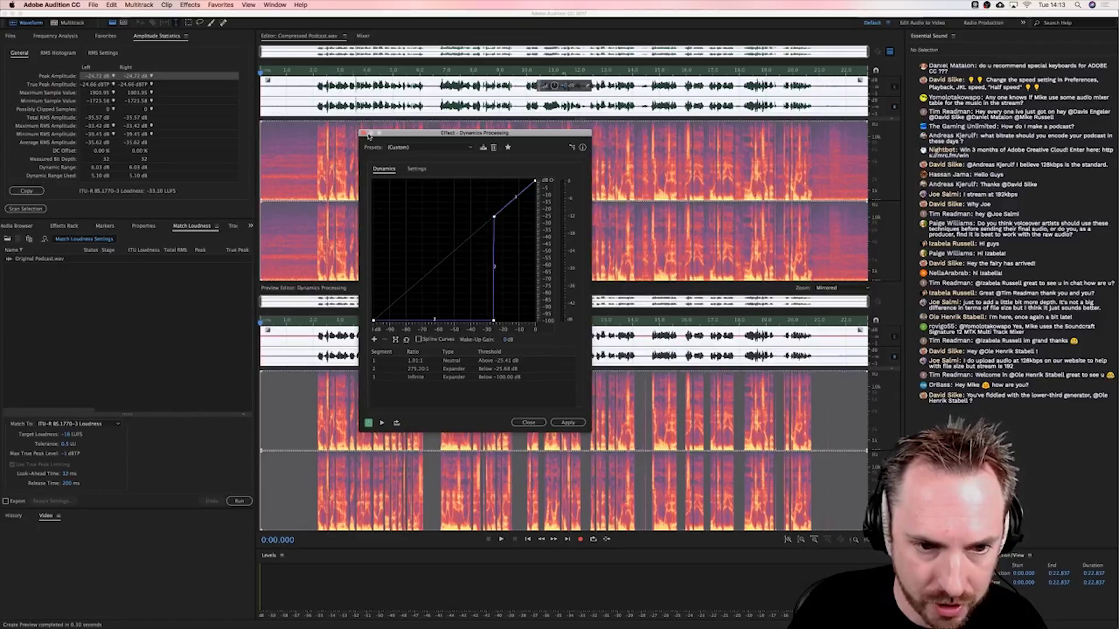
{"action": "left_click_drag", "start_coordinate": [412, 134], "coordinate": [603, 119]}
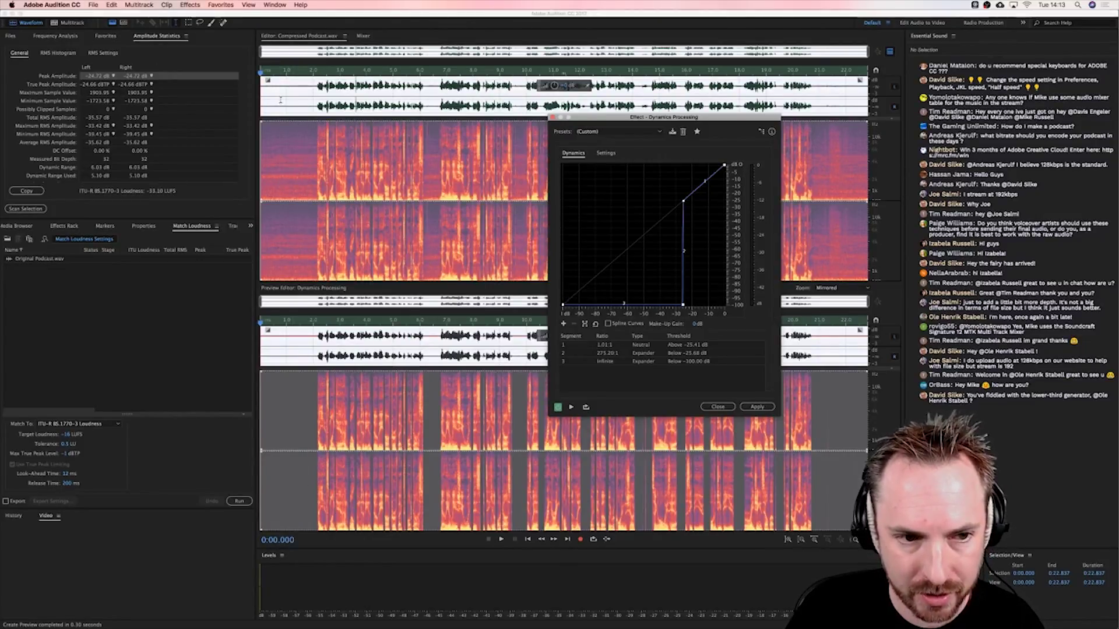
{"action": "key", "text": "shift+d"}
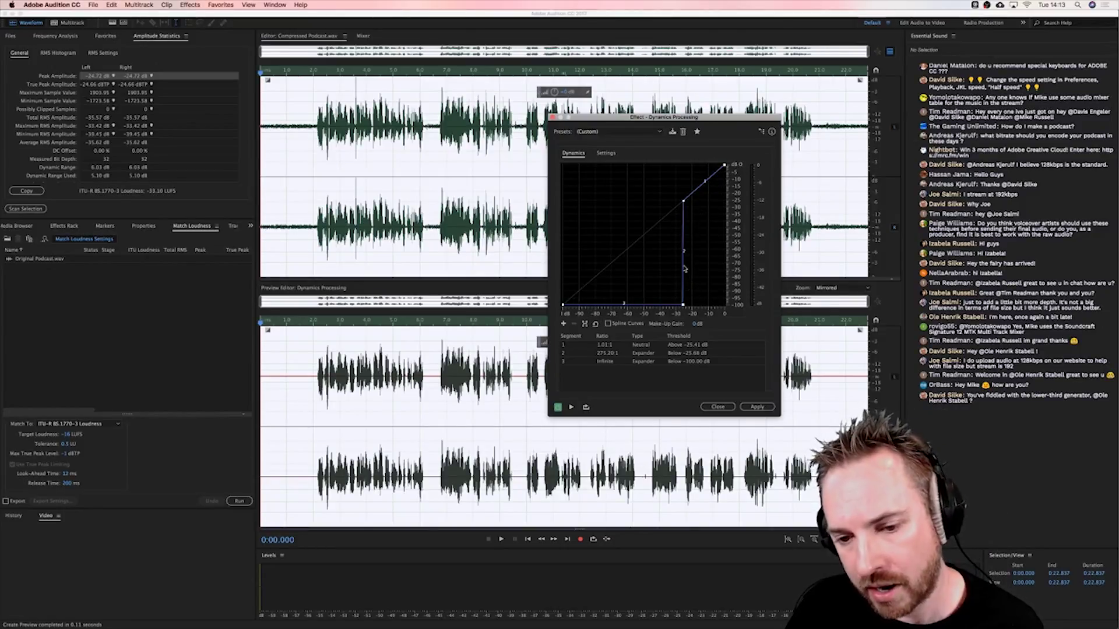
Reset the curve to Default and add a point dragged into a 279.81:1 cutoff below -26 dB.
{"action": "mouse_move", "coordinate": [685, 308]}
{"action": "left_click_drag", "start_coordinate": [685, 309], "coordinate": [697, 191]}
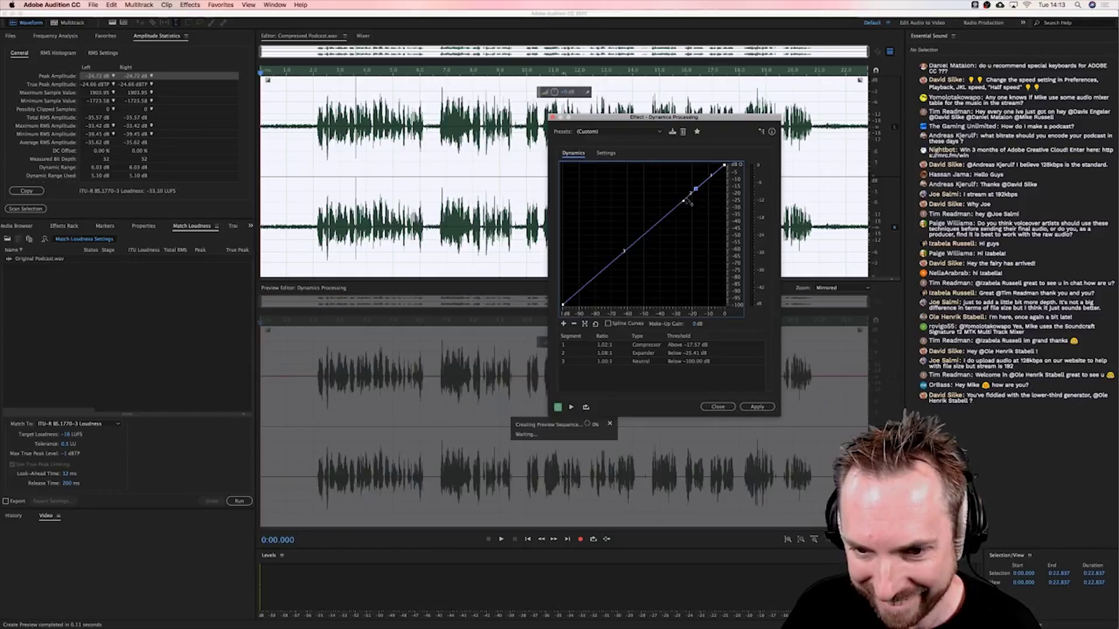
{"action": "left_click", "coordinate": [616, 132]}
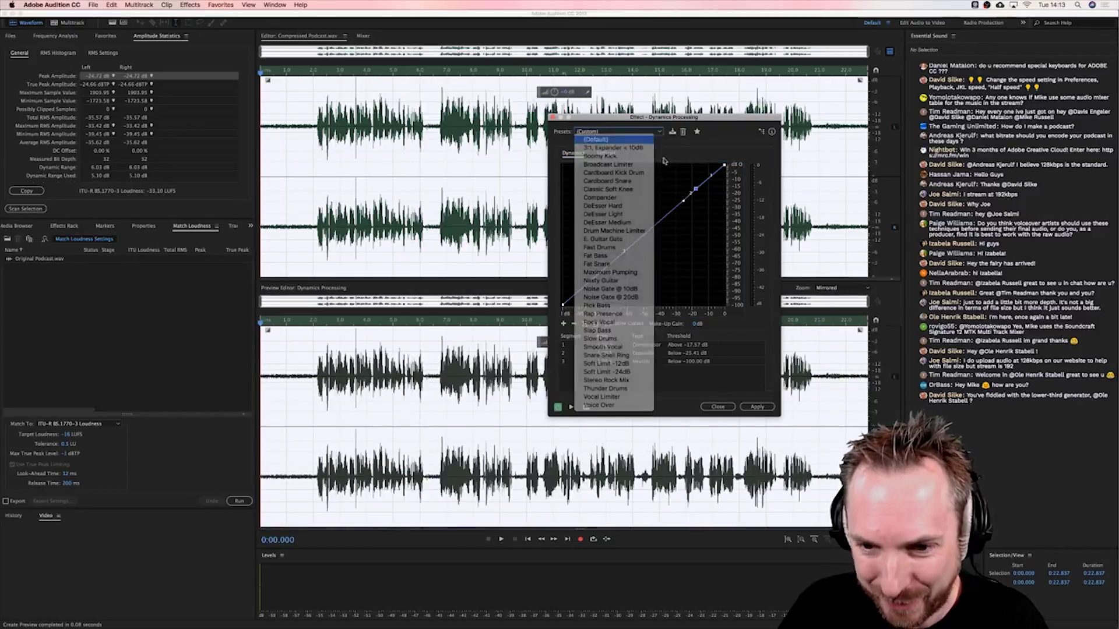
{"action": "left_click", "coordinate": [615, 140]}
{"action": "left_click", "coordinate": [692, 195]}
{"action": "left_click_drag", "start_coordinate": [692, 196], "coordinate": [682, 304]}
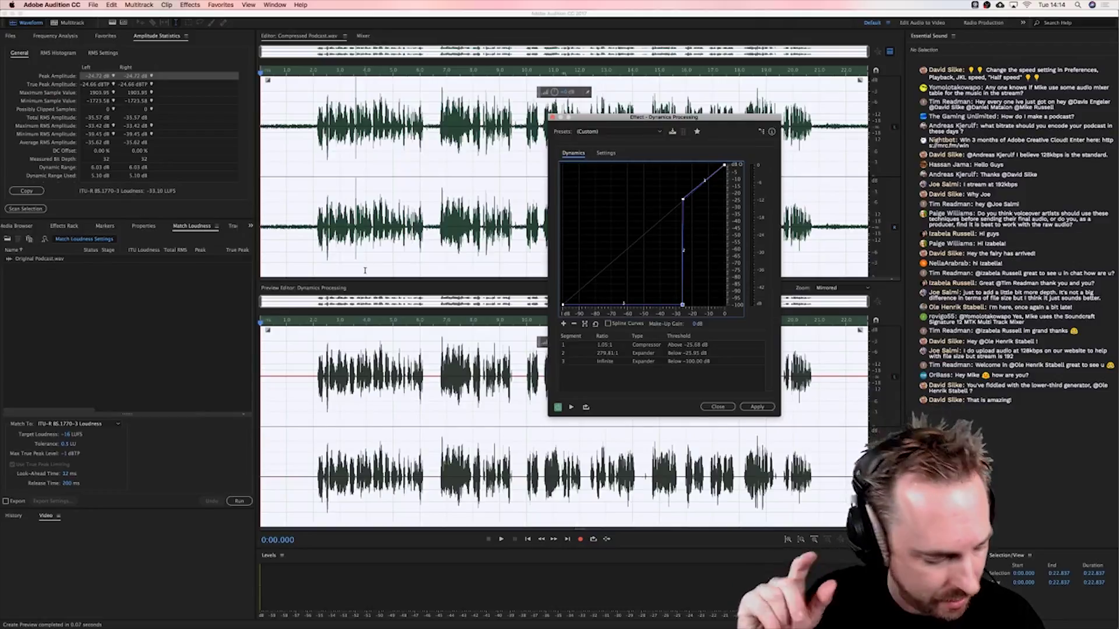
Audition the hard-gate preview, then ease the expander to about 5.28:1 below -40 dB.
{"action": "key", "text": "space"}
{"action": "scroll", "coordinate": [365, 270], "scroll_direction": "up", "scroll_amount": 10}
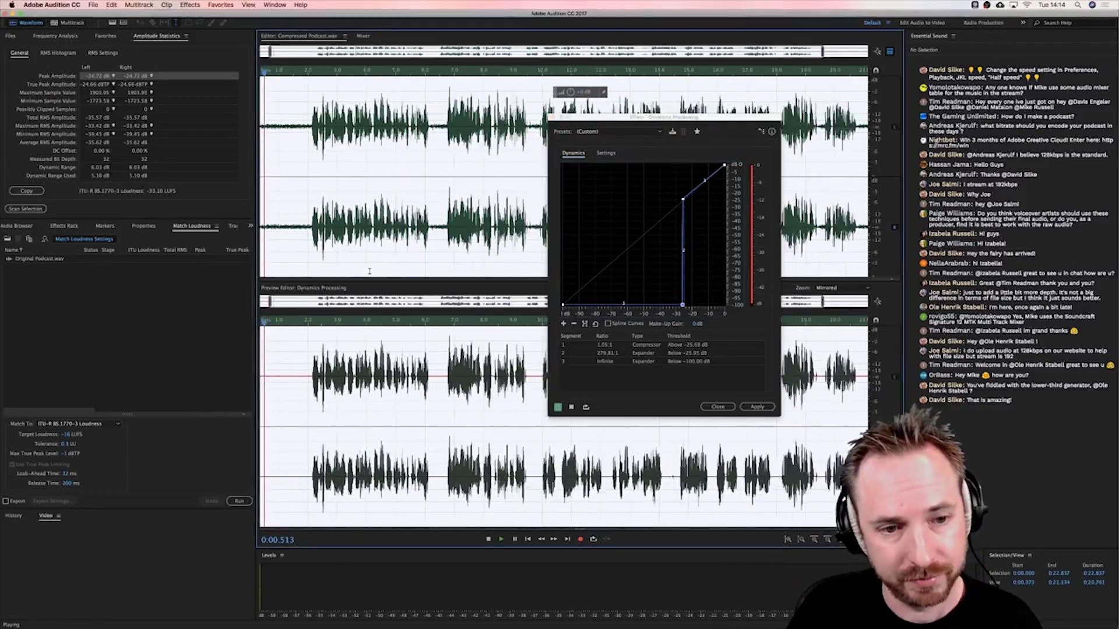
{"action": "scroll", "coordinate": [368, 240], "scroll_direction": "down", "scroll_amount": 10}
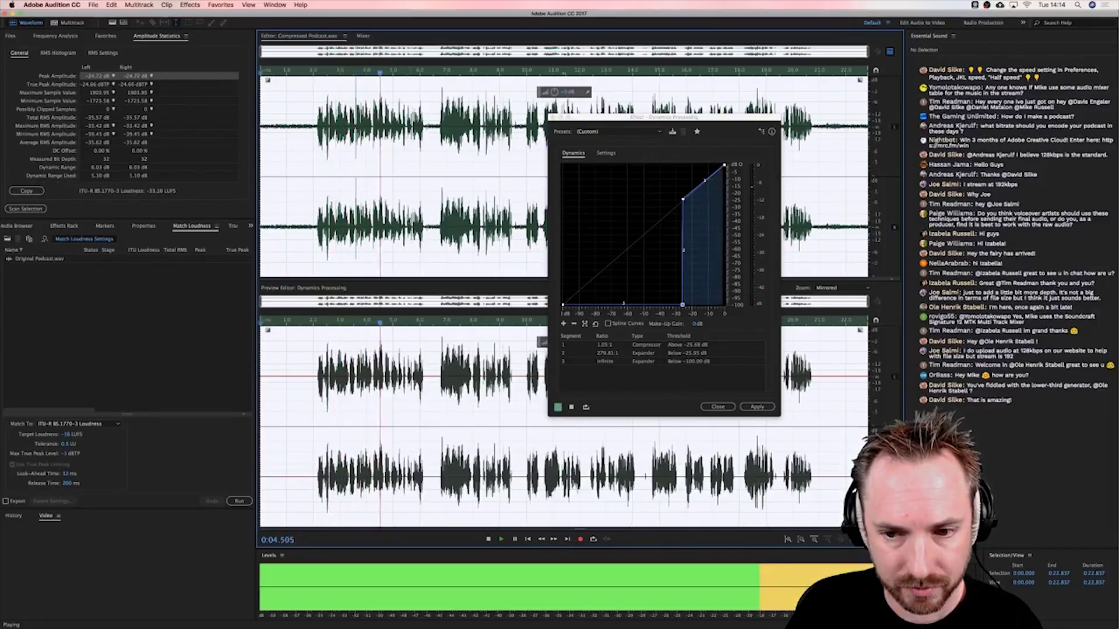
{"action": "key", "text": "space"}
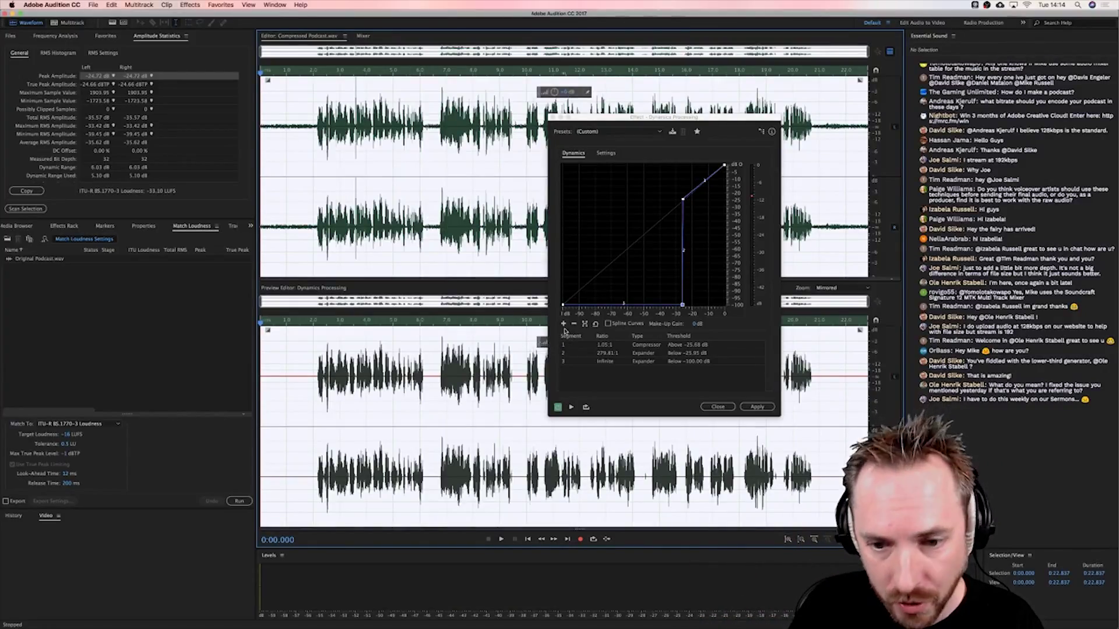
{"action": "left_click_drag", "start_coordinate": [684, 306], "coordinate": [678, 305]}
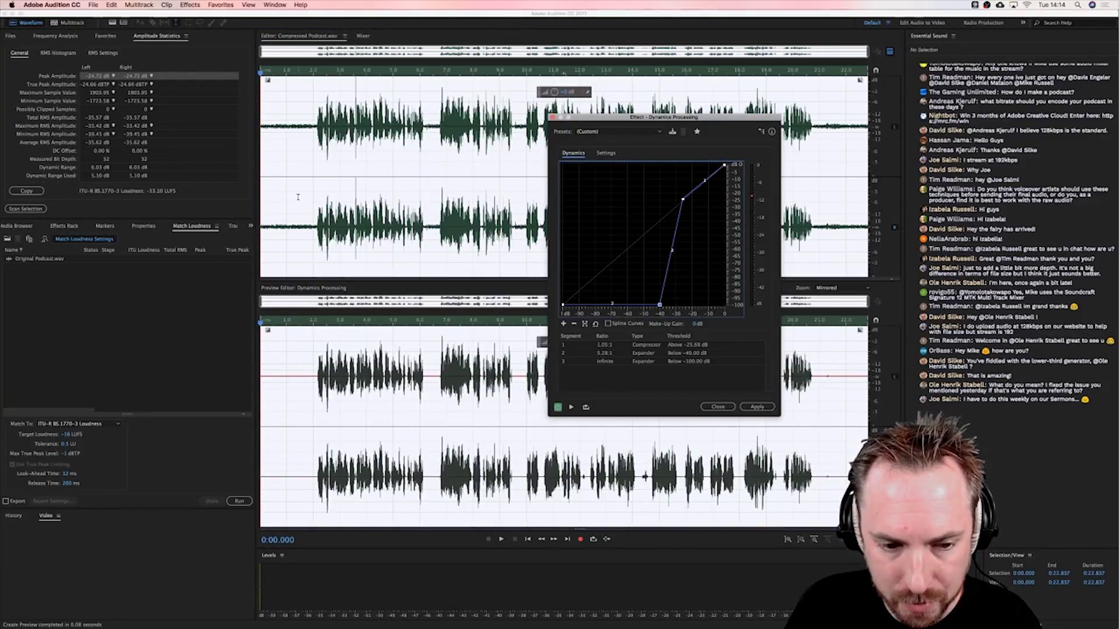
Preview repeatedly and nudge the bottom point until the expander reads 5.09:1 below -40.54 dB.
{"action": "key", "text": "space"}
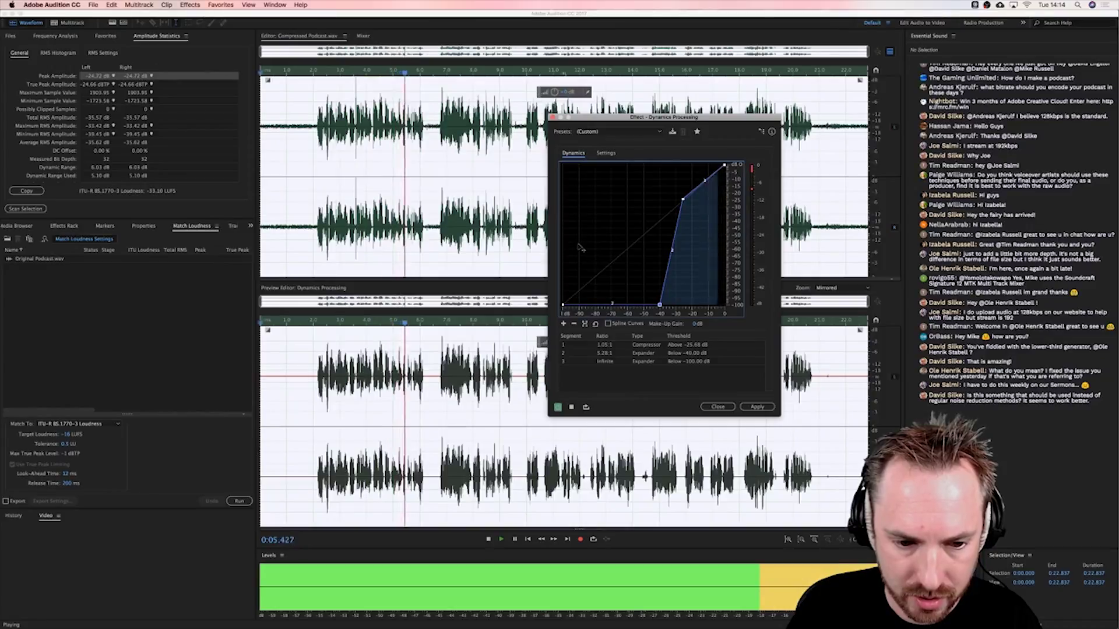
{"action": "key", "text": "space"}
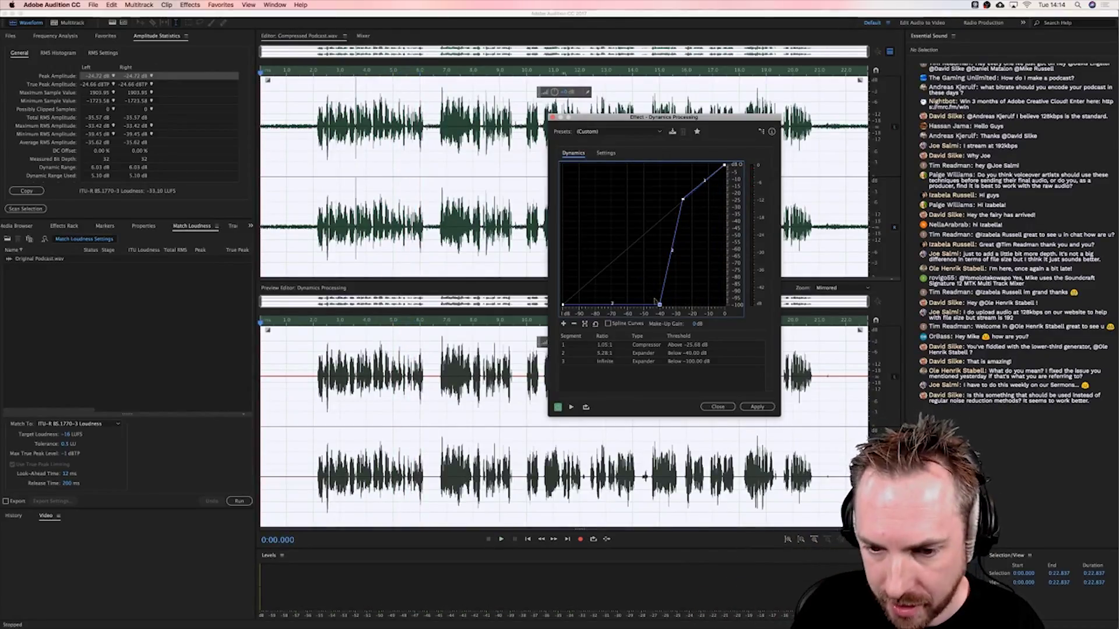
{"action": "mouse_move", "coordinate": [661, 308]}
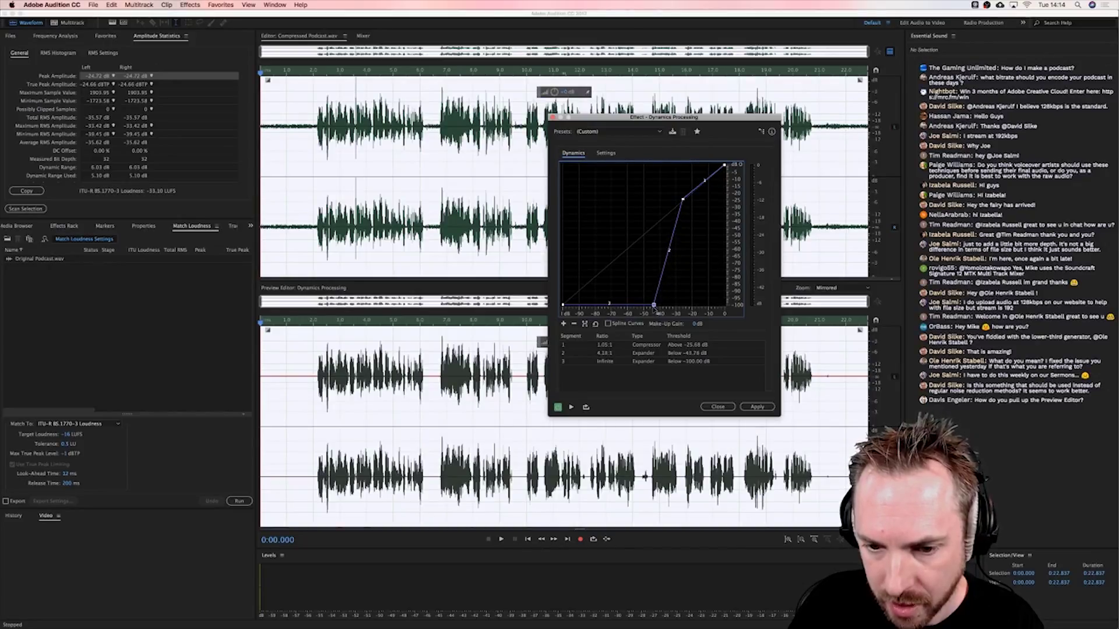
{"action": "key", "text": "space"}
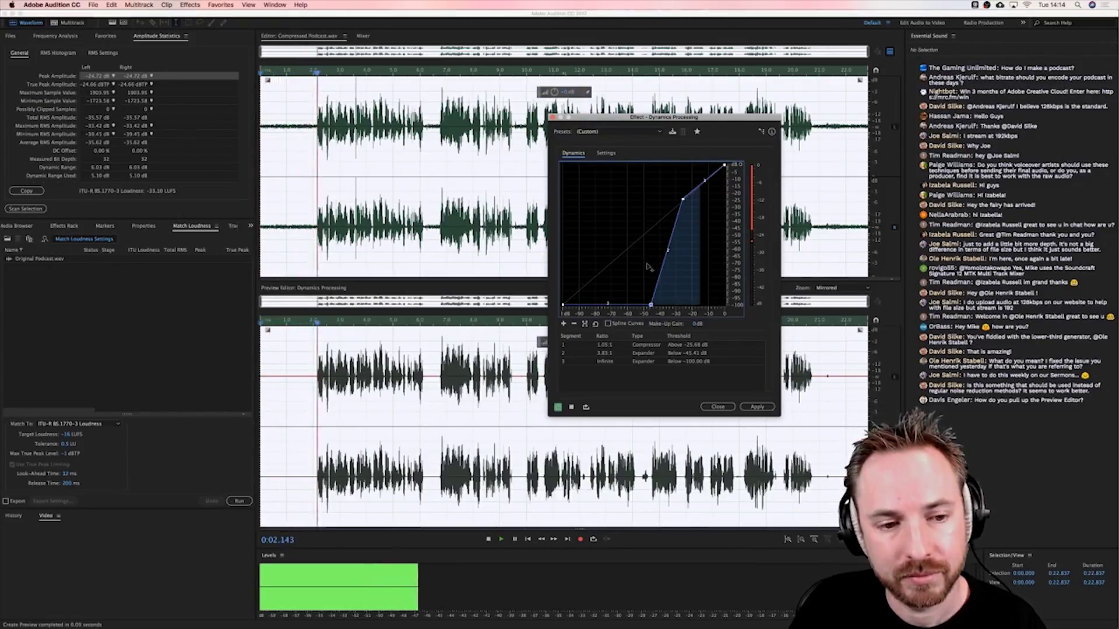
{"action": "key", "text": "space"}
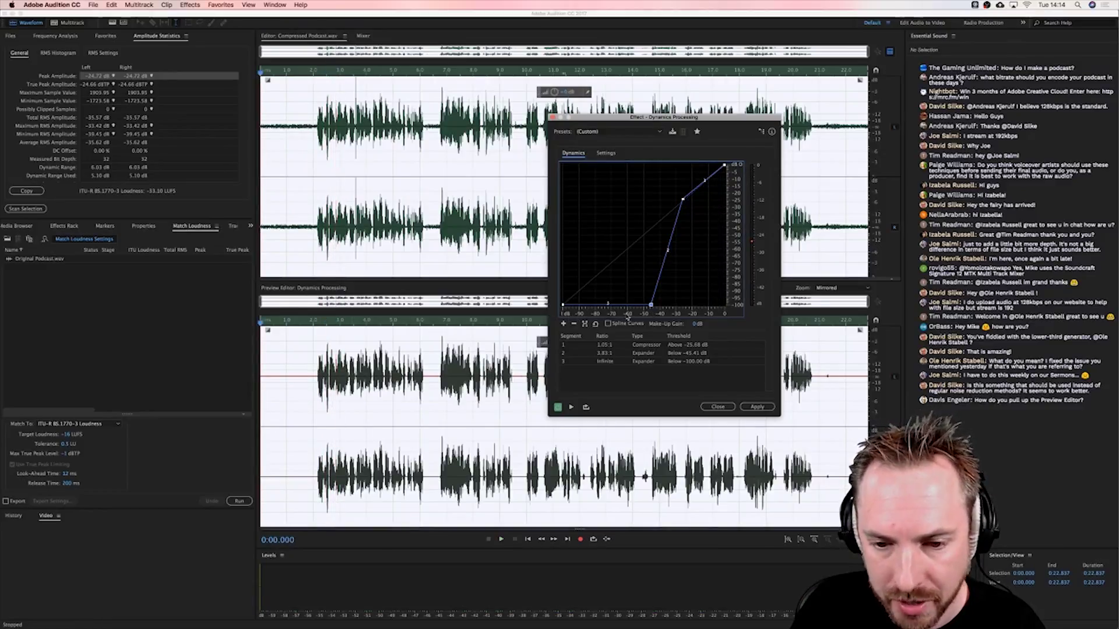
{"action": "left_click_drag", "start_coordinate": [654, 305], "coordinate": [656, 306]}
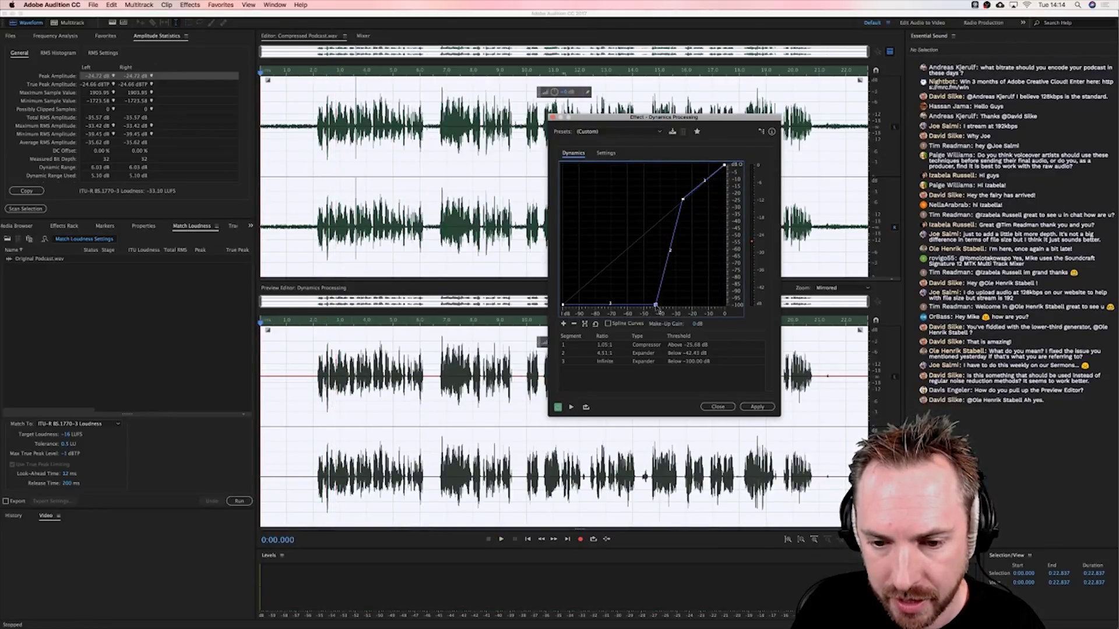
{"action": "key", "text": "space"}
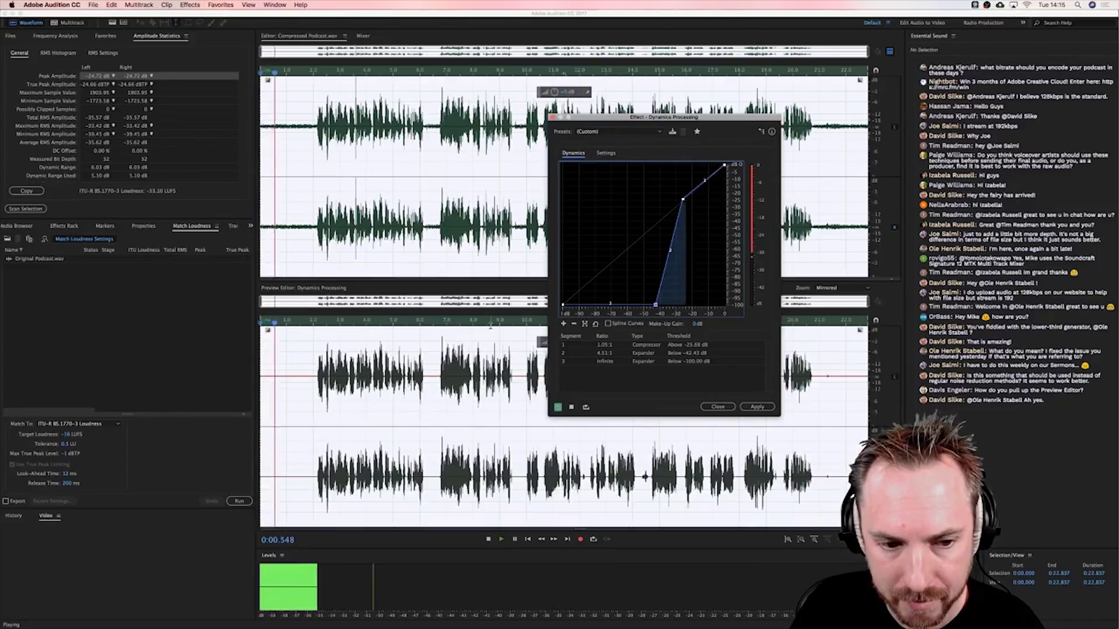
{"action": "key", "text": "space"}
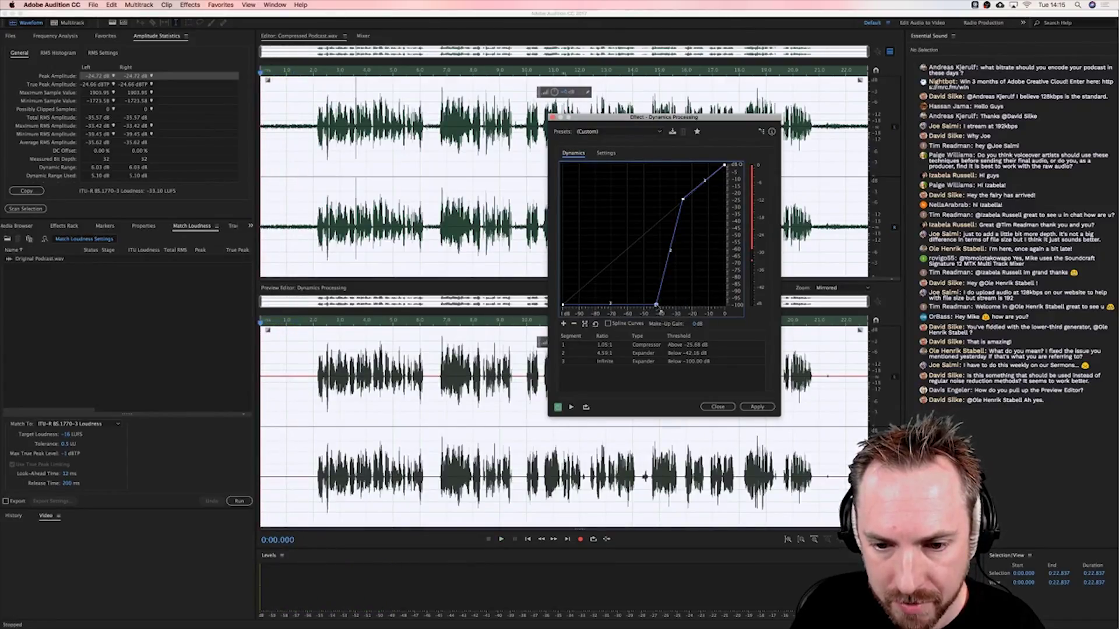
{"action": "key", "text": "space"}
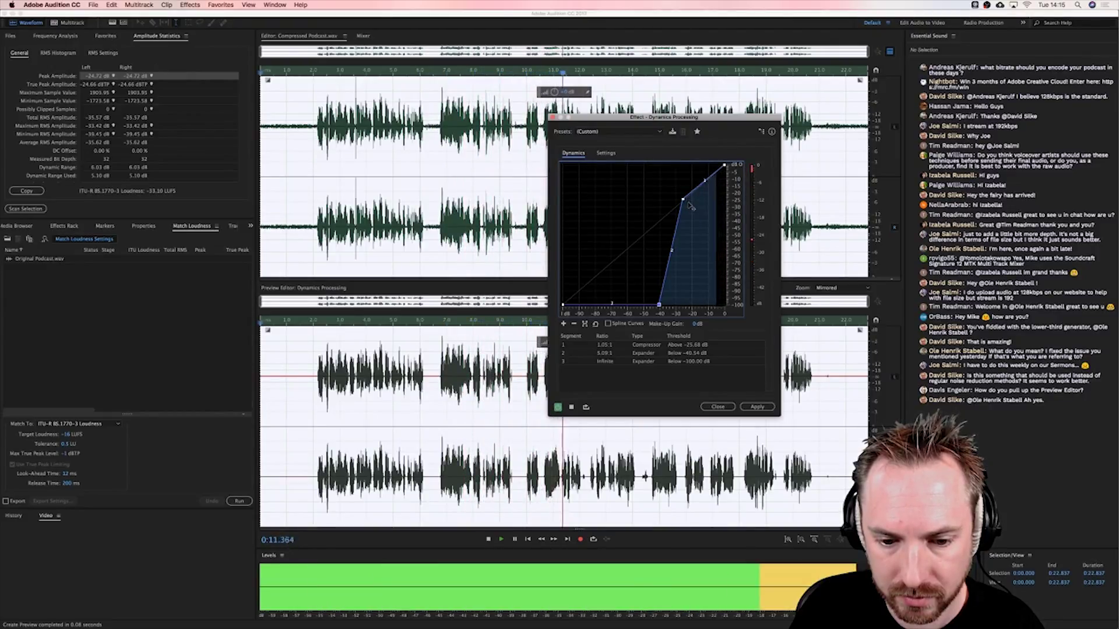
{"action": "left_click", "coordinate": [571, 407]}
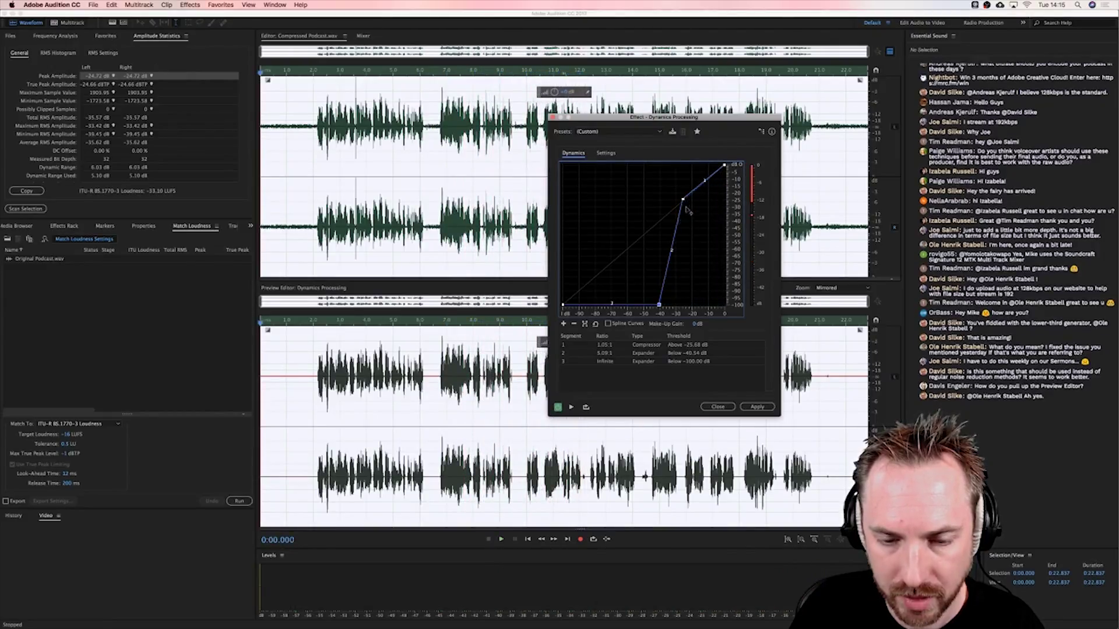
{"action": "left_click", "coordinate": [559, 407]}
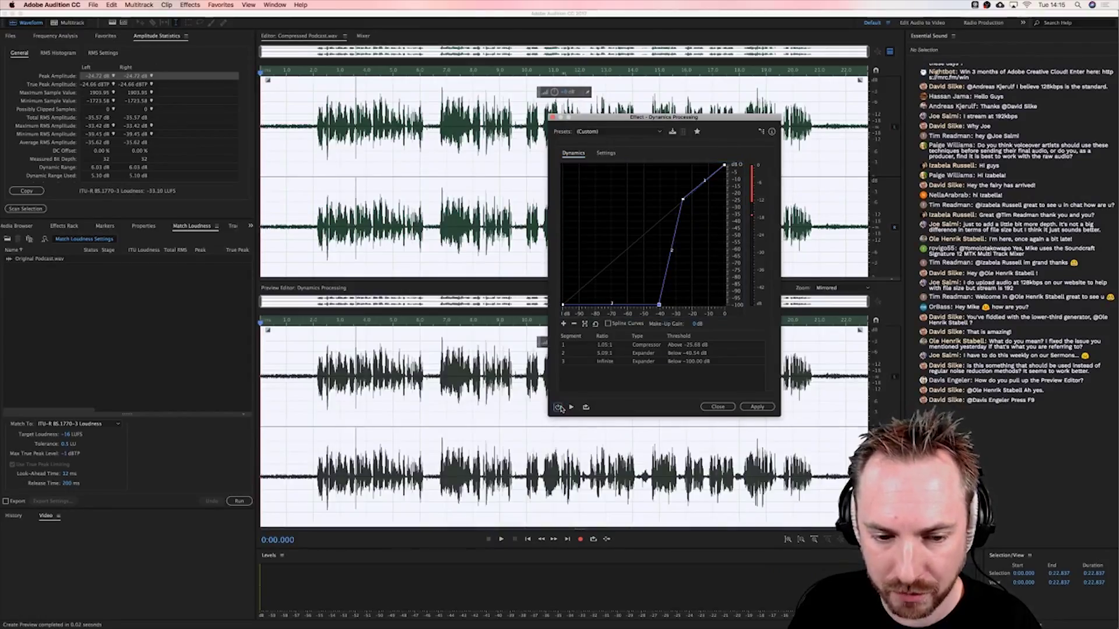
{"action": "key", "text": "space"}
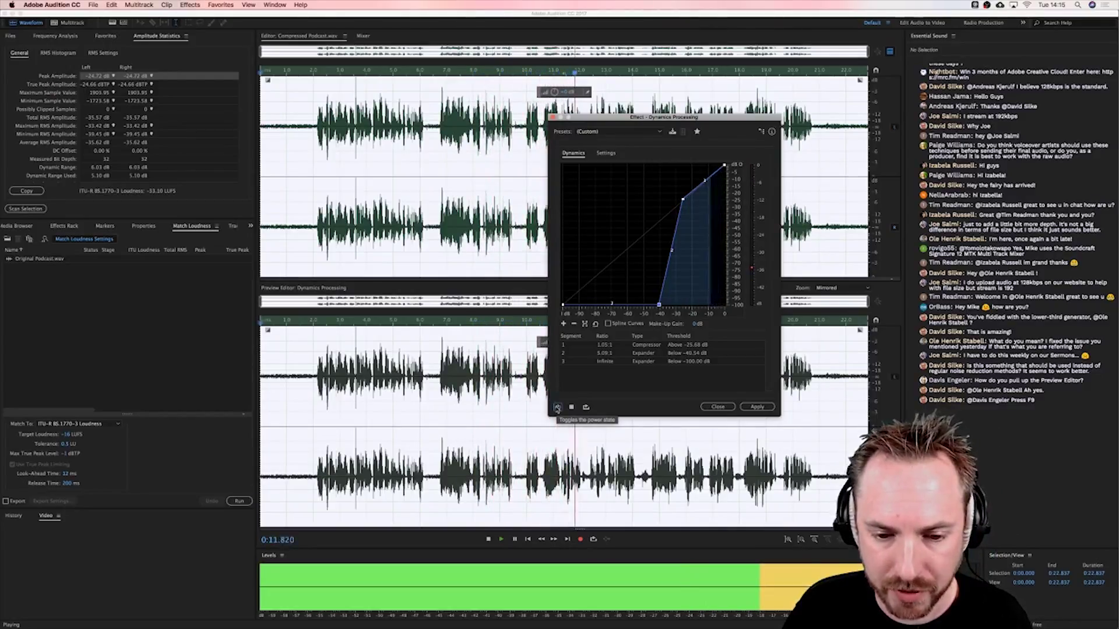
{"action": "left_click", "coordinate": [557, 408]}
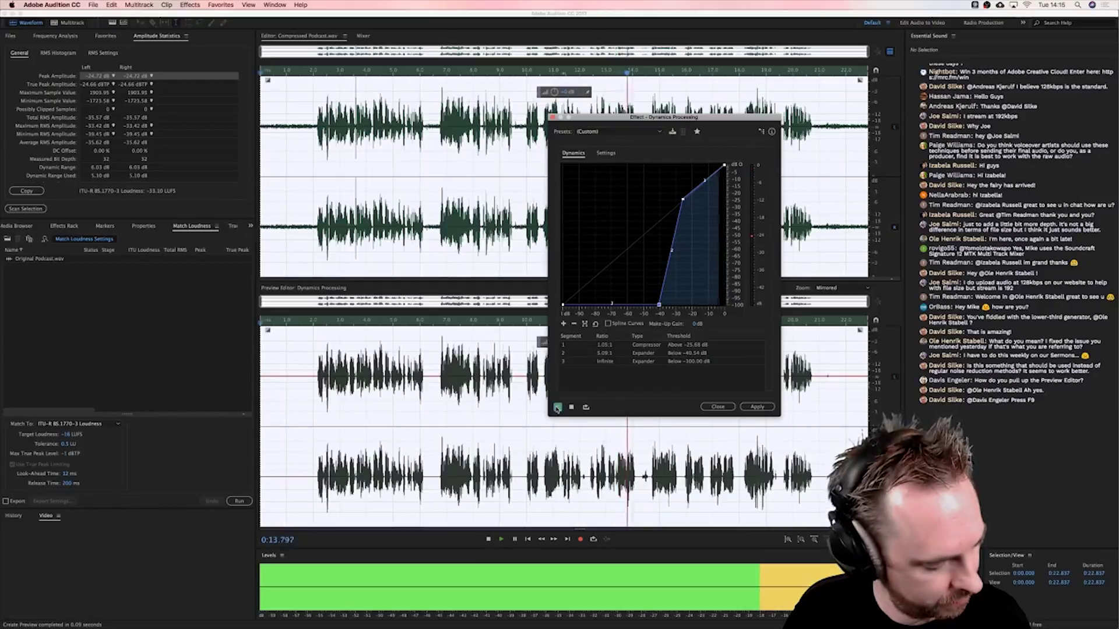